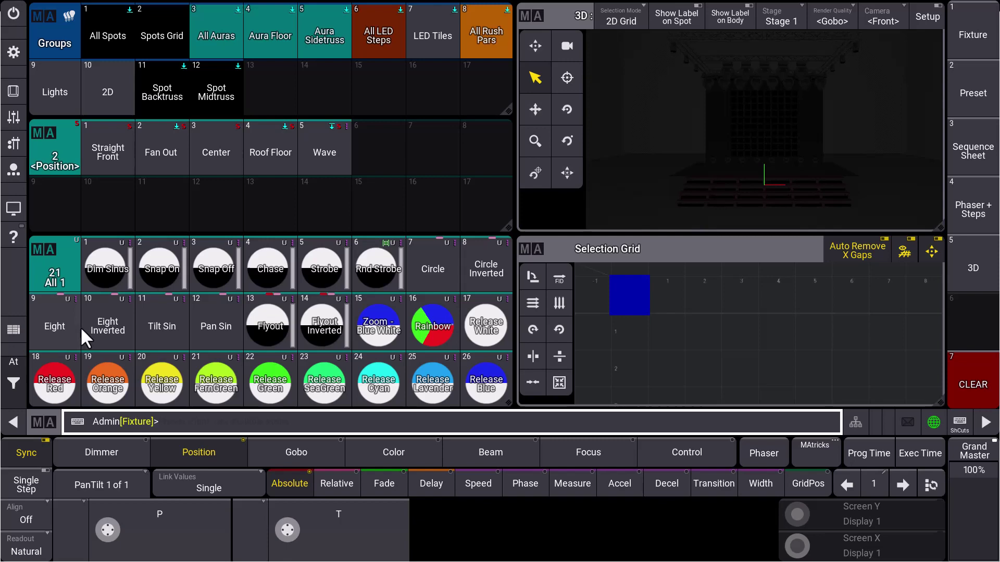
# Open the patch and start inserting a new fixture at the end of the Stage 1 fixture list
pyautogui.click(16, 51)
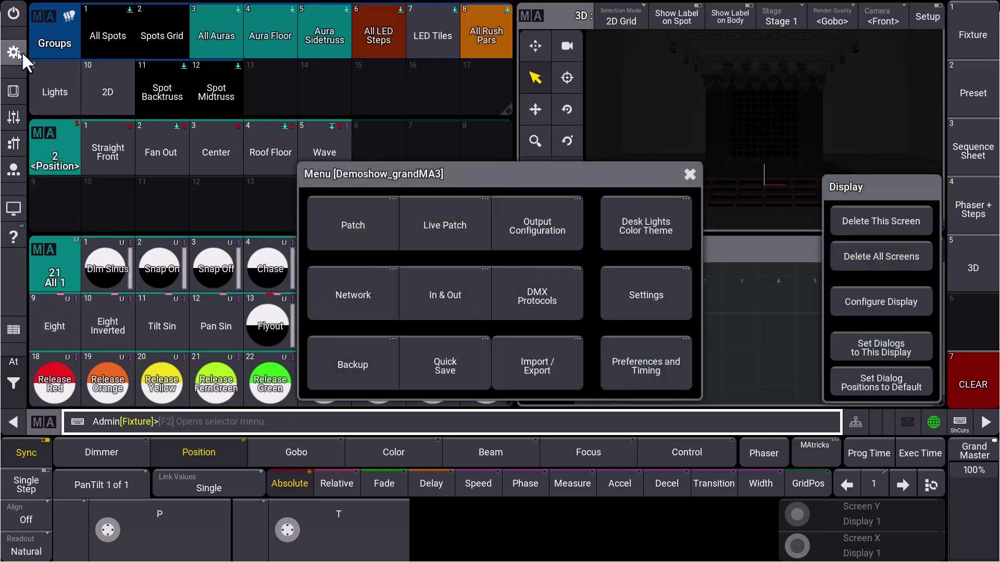
pyautogui.click(365, 224)
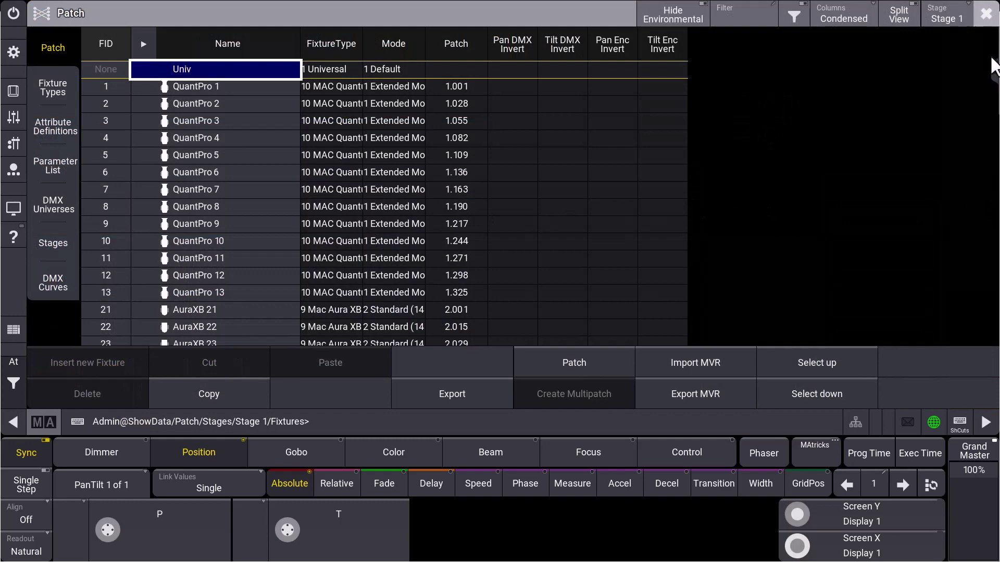
pyautogui.moveTo(992, 65); pyautogui.dragTo(993, 319)
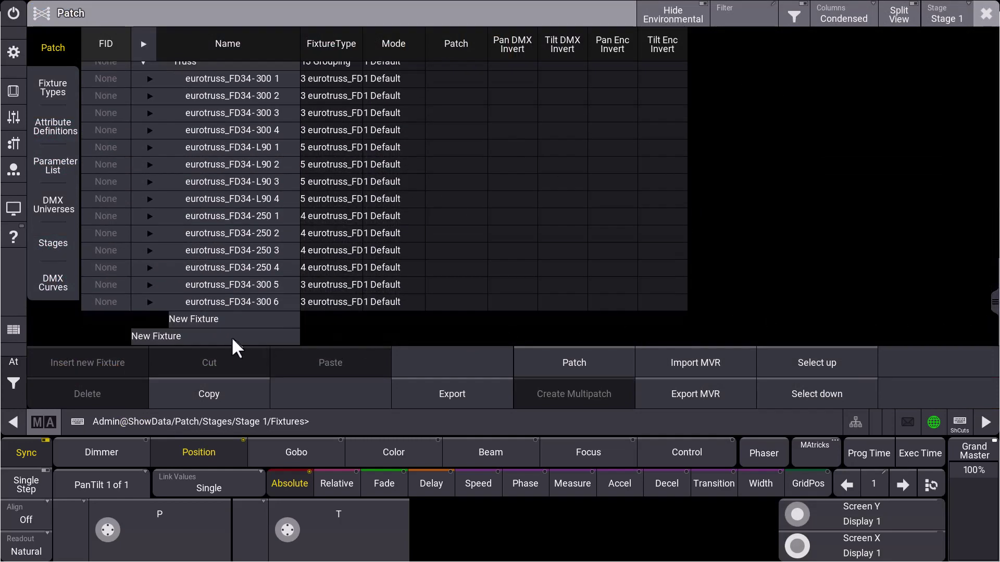
pyautogui.click(233, 339)
pyautogui.click(68, 362)
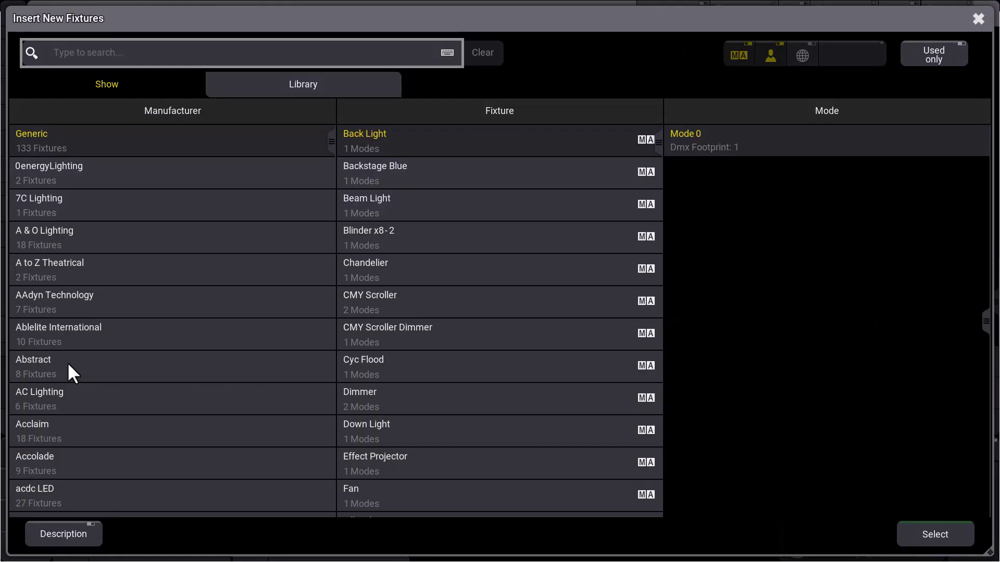
# Find the Generic Dimmer in the library and create one in Mode 0 with the suggested name, FID and patch address
pyautogui.click(281, 80)
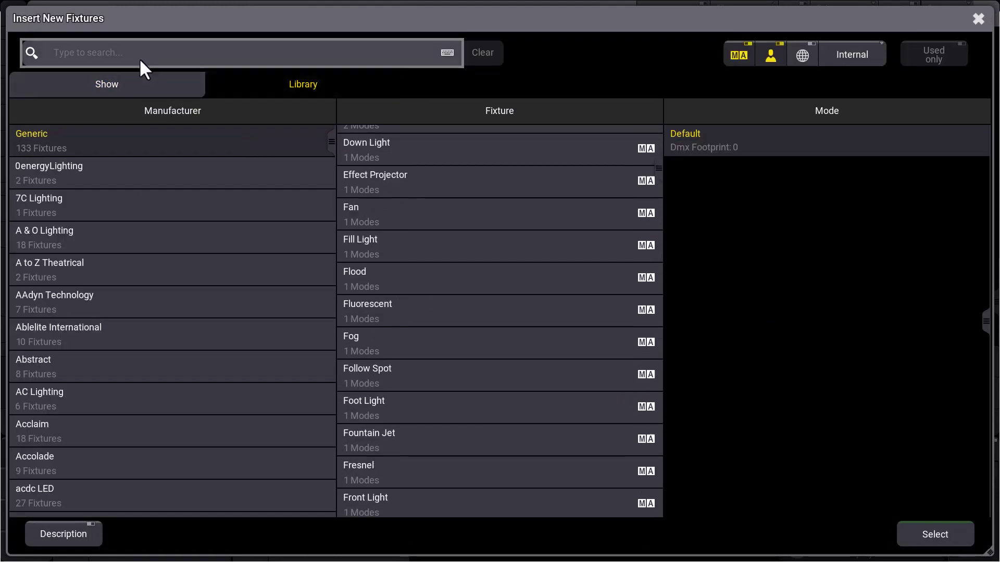
pyautogui.click(134, 50)
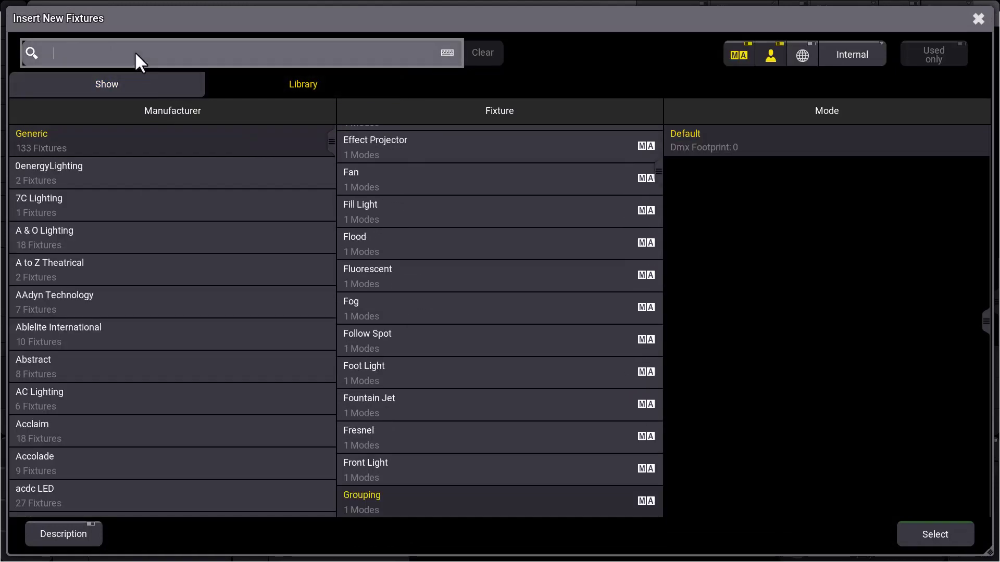
pyautogui.write('dimmer')
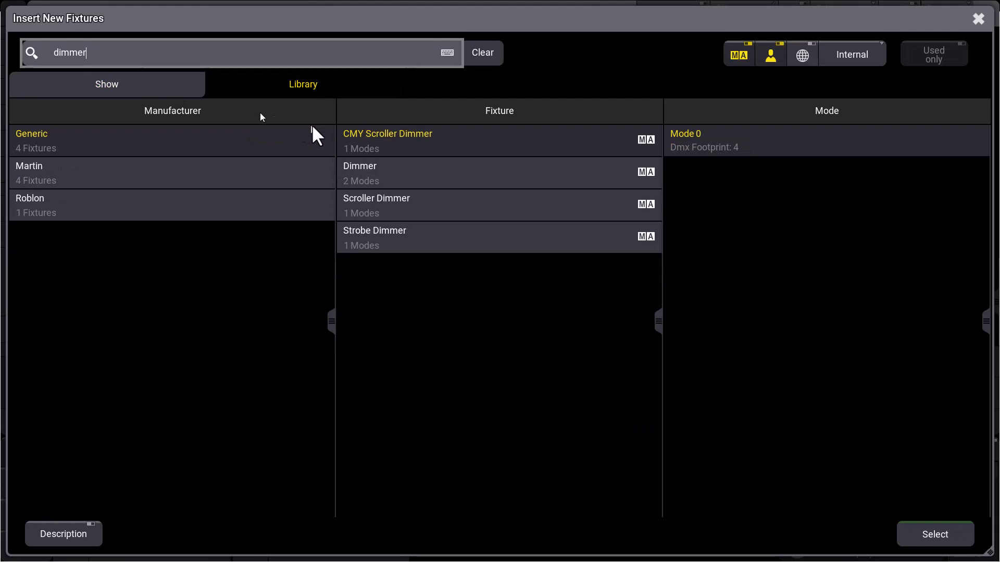
pyautogui.click(387, 172)
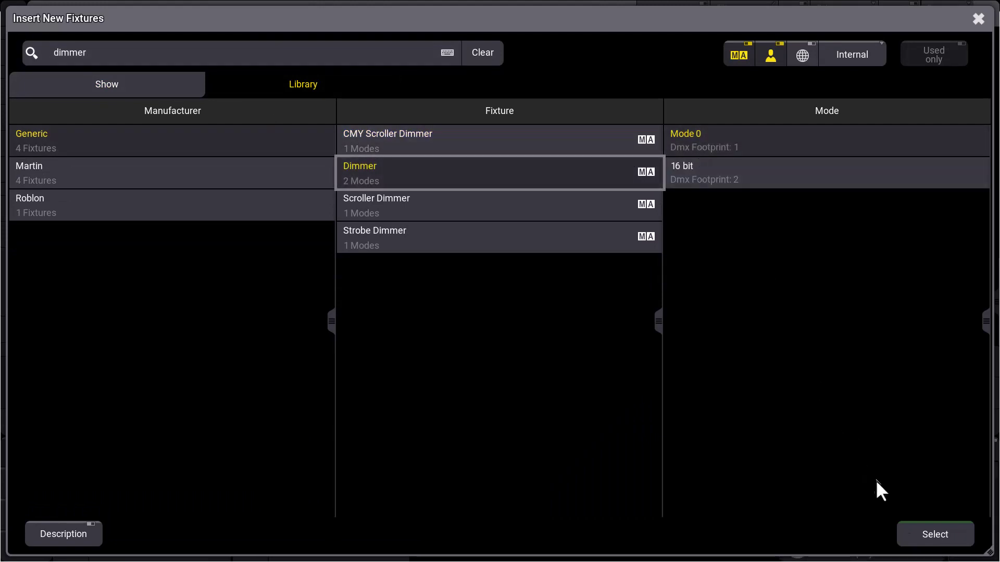
pyautogui.click(933, 536)
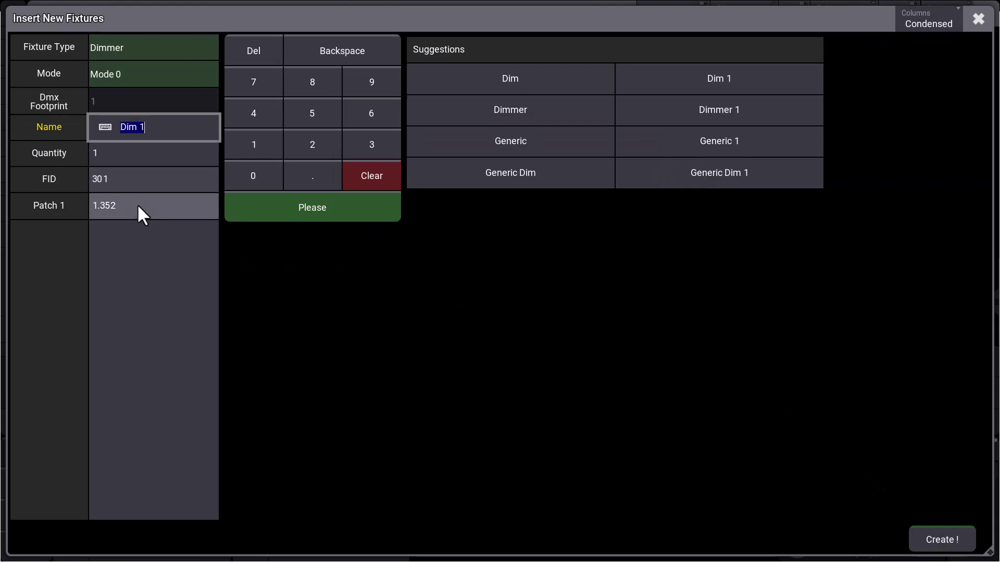
pyautogui.click(931, 544)
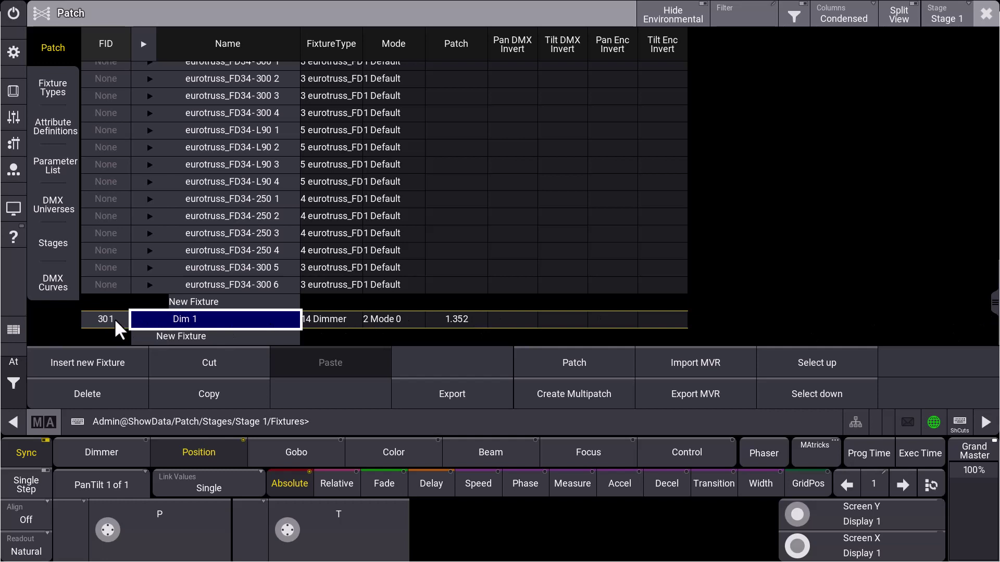
# Create 8 multipatch fixtures for the Dim 1 fixture
pyautogui.click(562, 390)
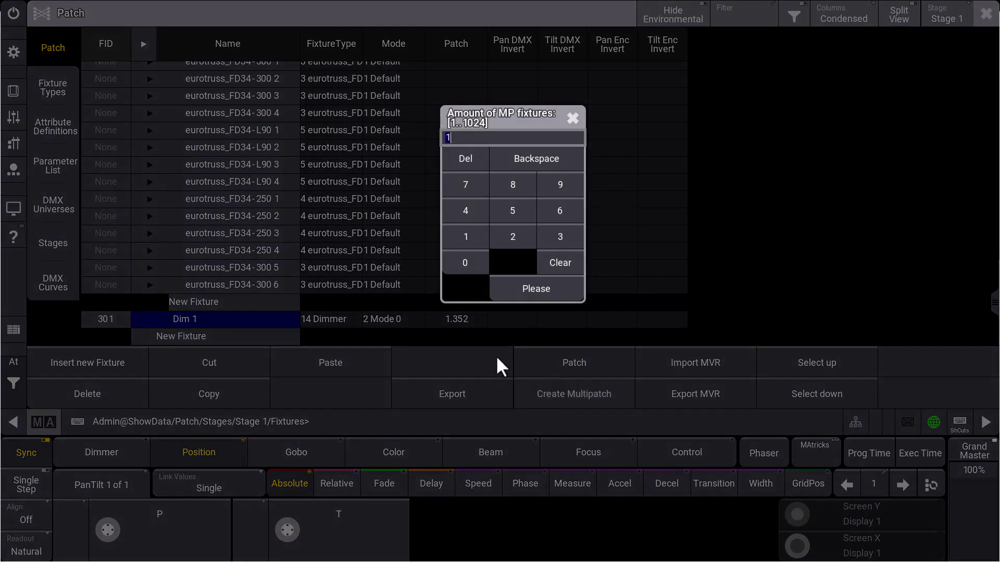
pyautogui.click(505, 187)
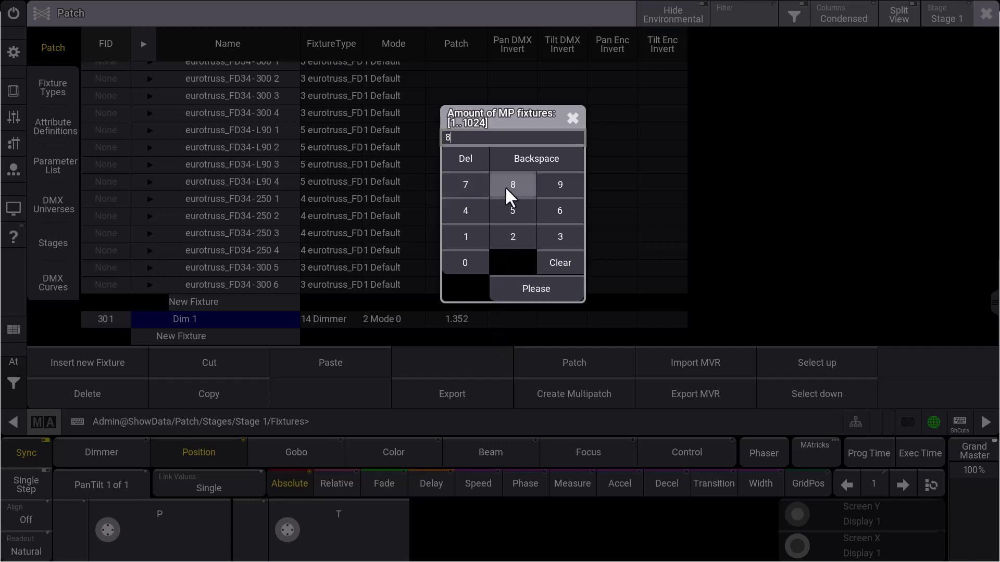
pyautogui.click(522, 288)
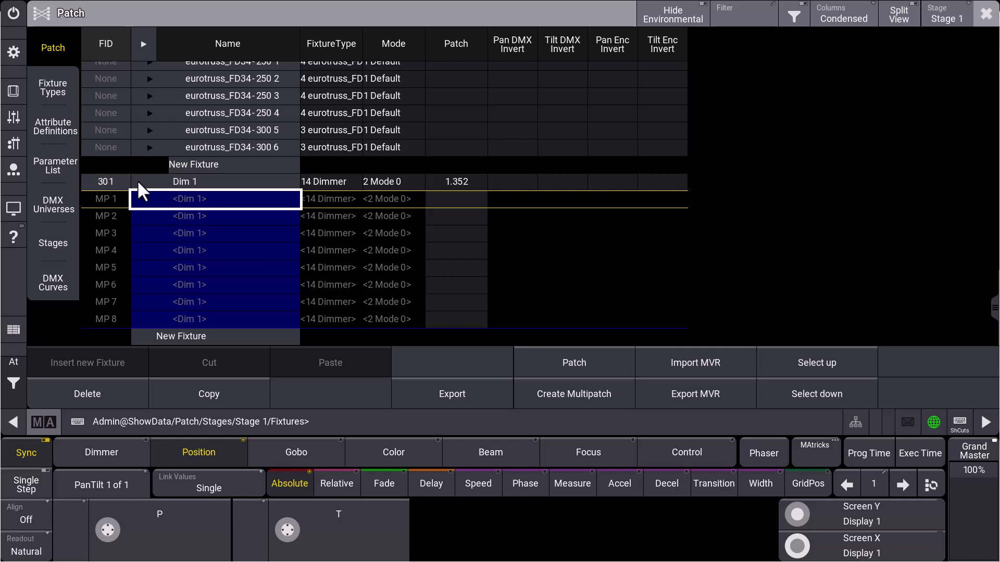
# Patch all eight multipatch fixtures of Dim 1 consecutively, starting at DMX address 10.1
pyautogui.moveTo(454, 200); pyautogui.dragTo(452, 319)
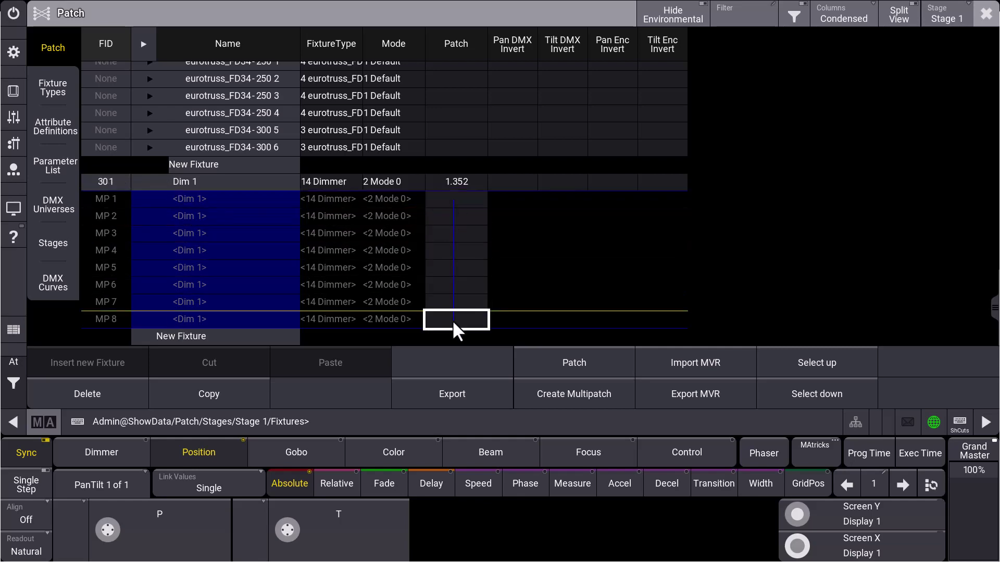
pyautogui.click(452, 320)
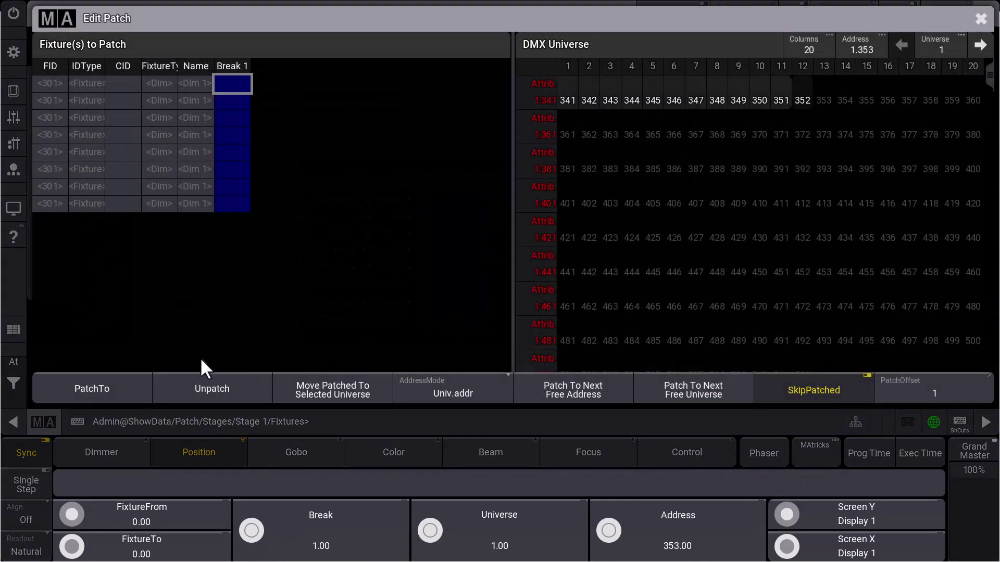
pyautogui.click(134, 383)
pyautogui.write('10.1')
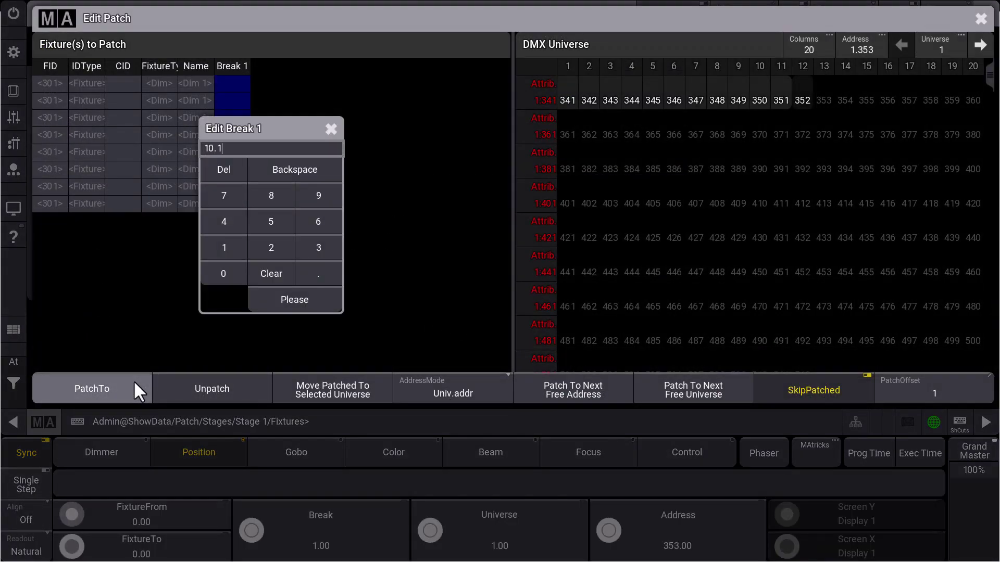
pyautogui.press('Return')
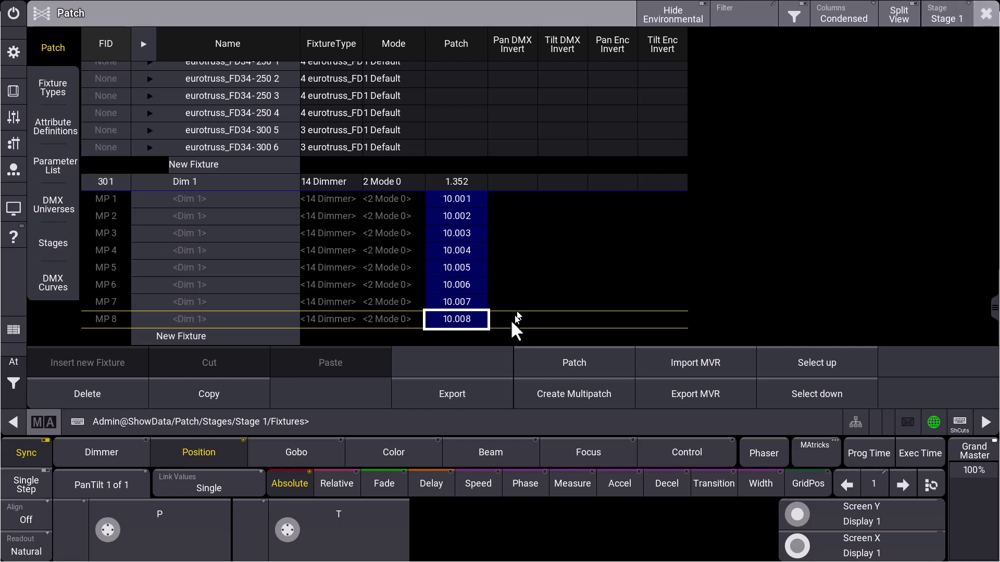
# Show the full patch columns and set the Z position of Dim 1 and its eight multipatch fixtures to 4 m
pyautogui.click(844, 18)
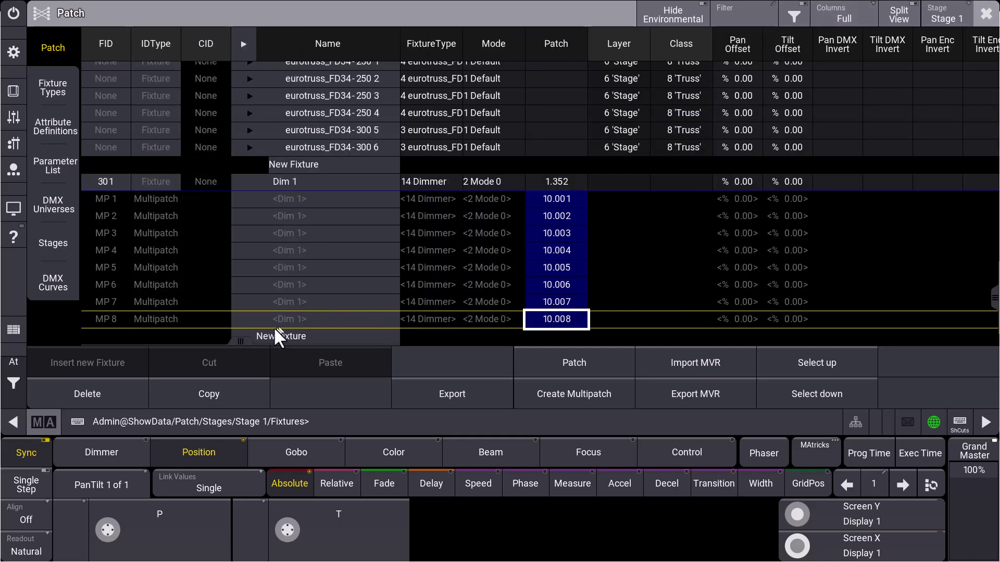
pyautogui.moveTo(242, 341); pyautogui.dragTo(520, 337)
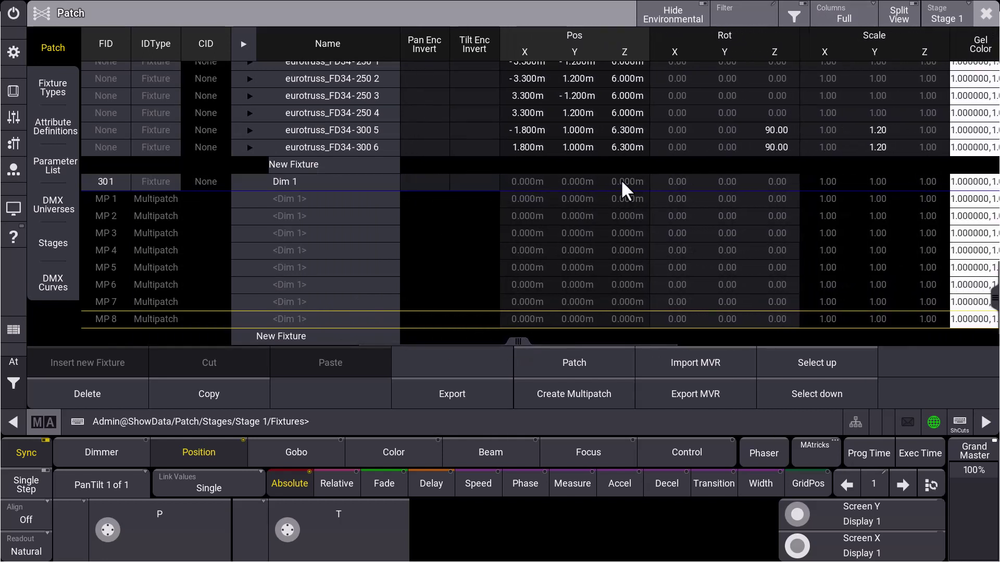
pyautogui.moveTo(622, 179); pyautogui.dragTo(623, 316)
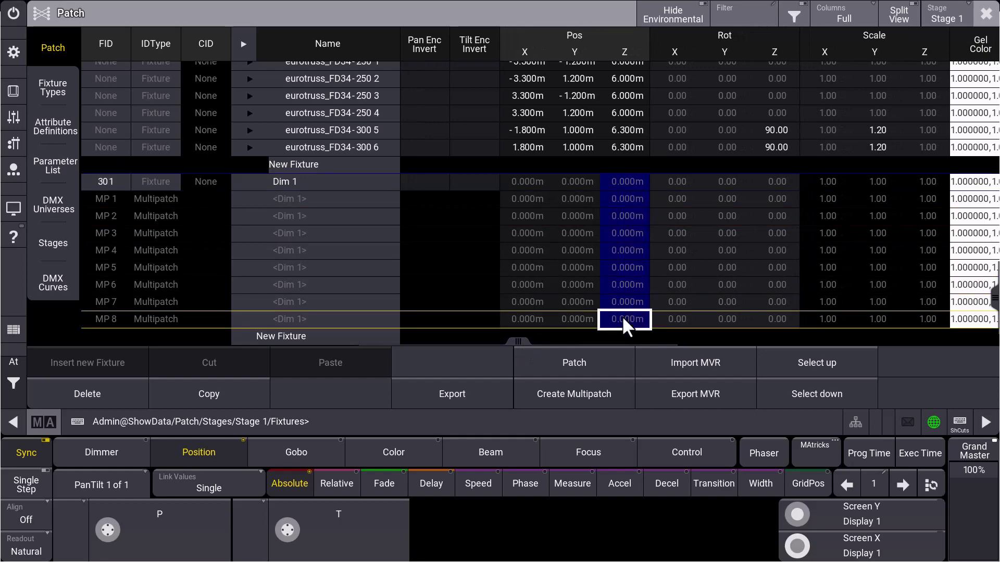
pyautogui.write('4')
pyautogui.press('Return')
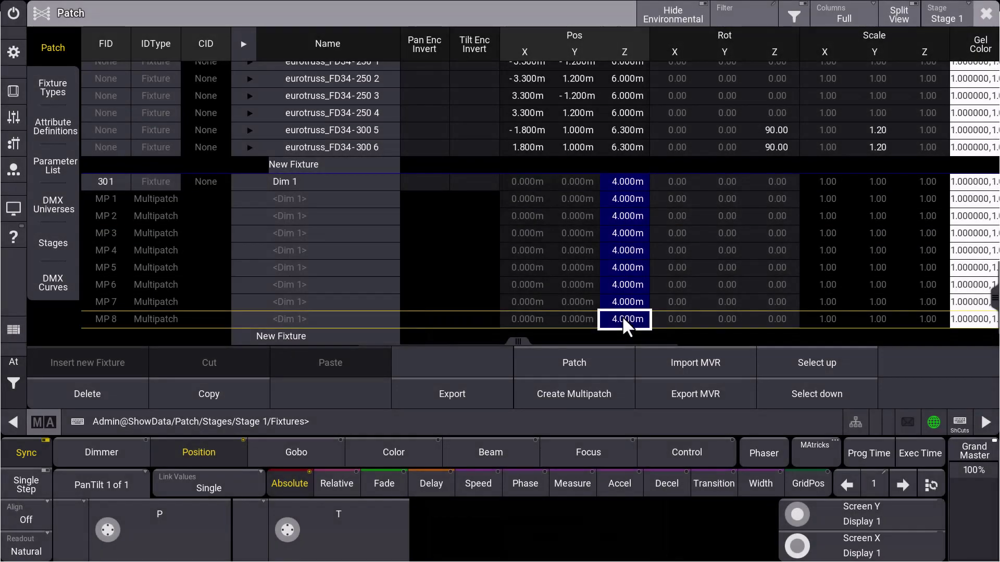
# Spread the X positions of Dim 1 and its multipatch fixtures from -1 to 1 m, and exit the patch saving the changes
pyautogui.moveTo(527, 180); pyautogui.dragTo(524, 317)
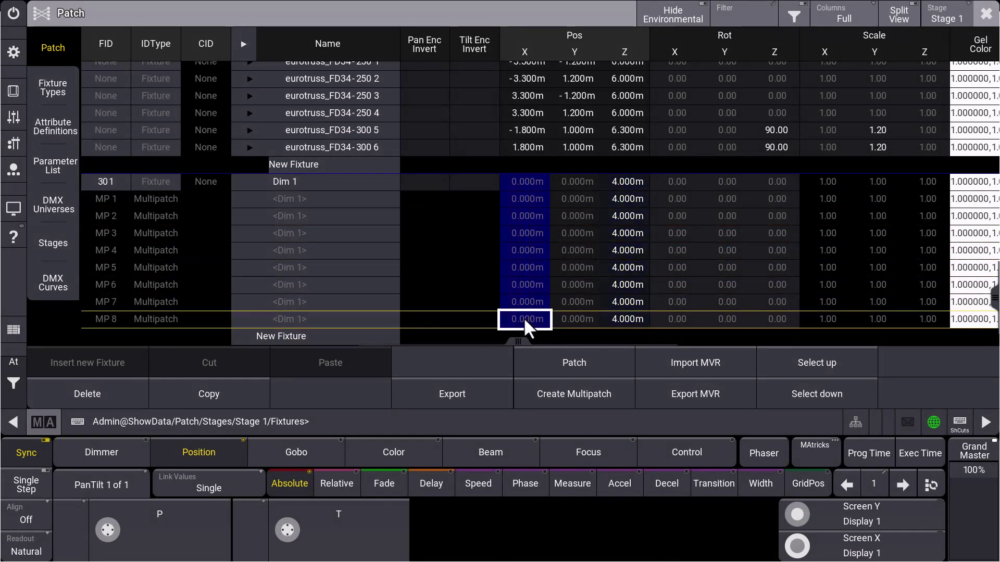
pyautogui.write('-1 thr')
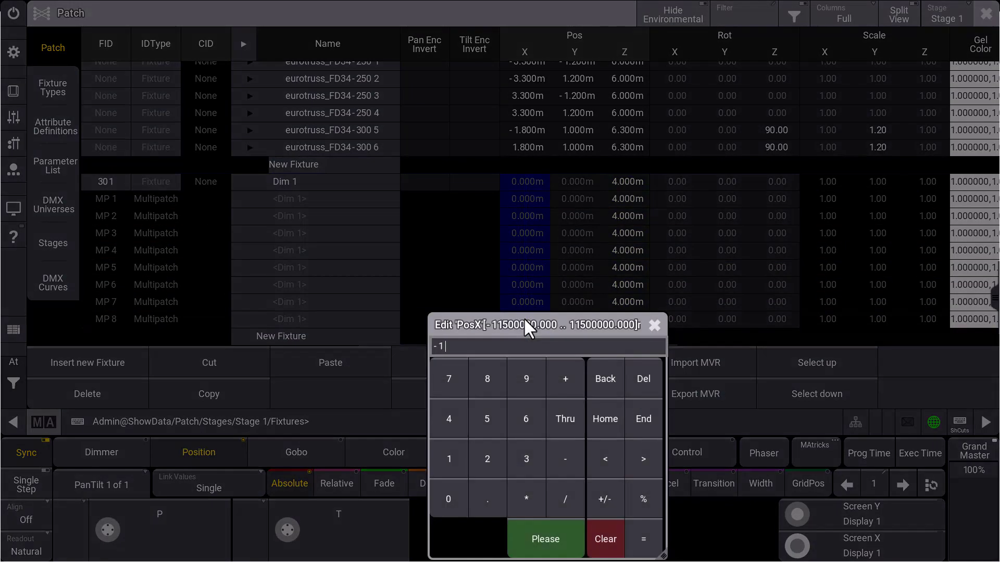
pyautogui.press('BackSpace')
pyautogui.press('BackSpace')
pyautogui.press('Return')
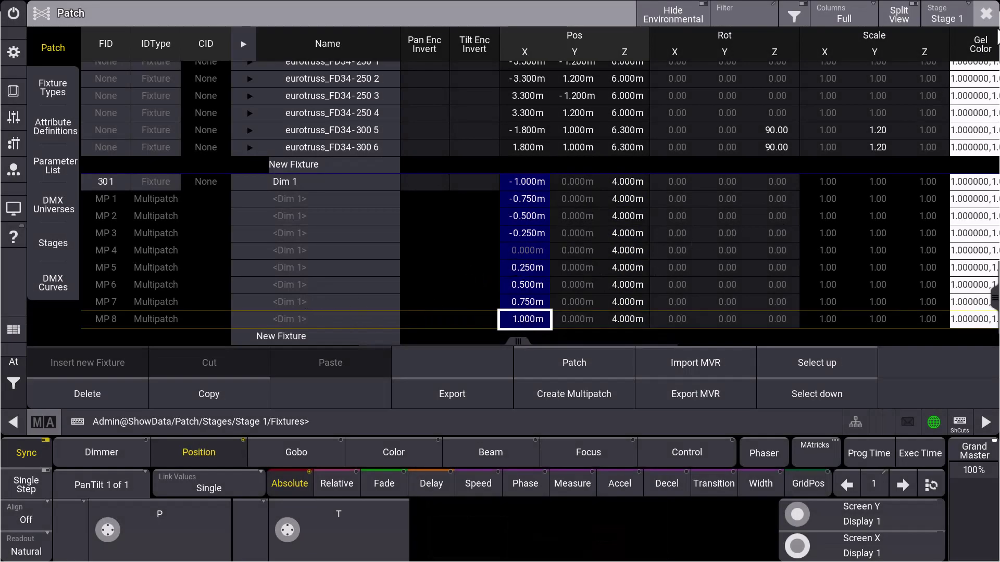
pyautogui.click(986, 16)
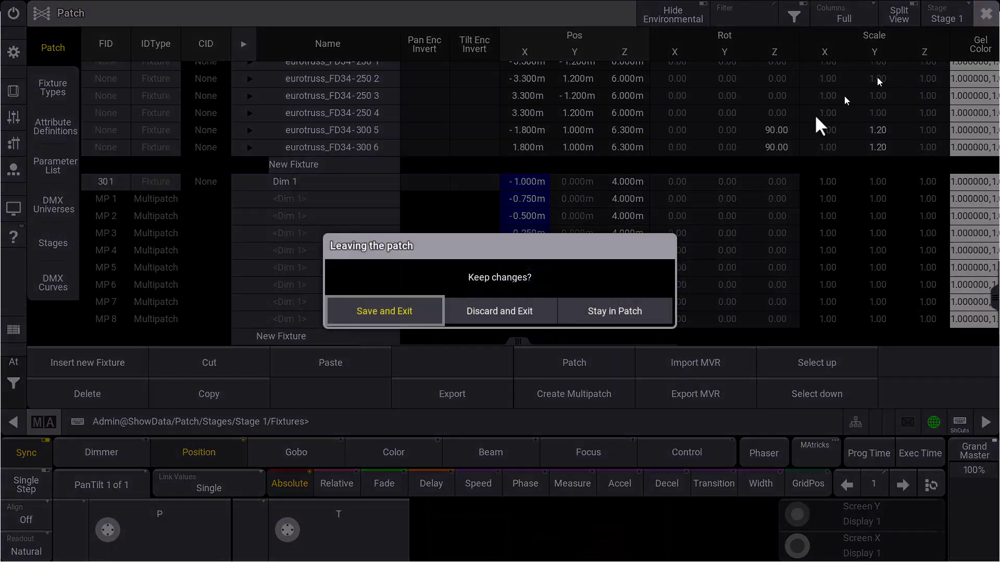
pyautogui.click(388, 311)
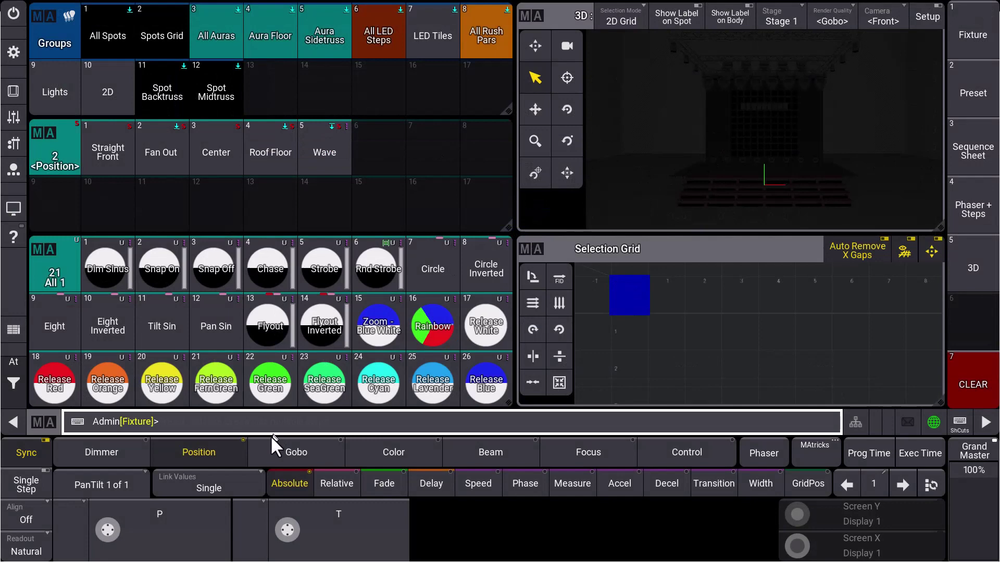
# Select fixture 301 and raise its dimmer to 100
pyautogui.write('fix')
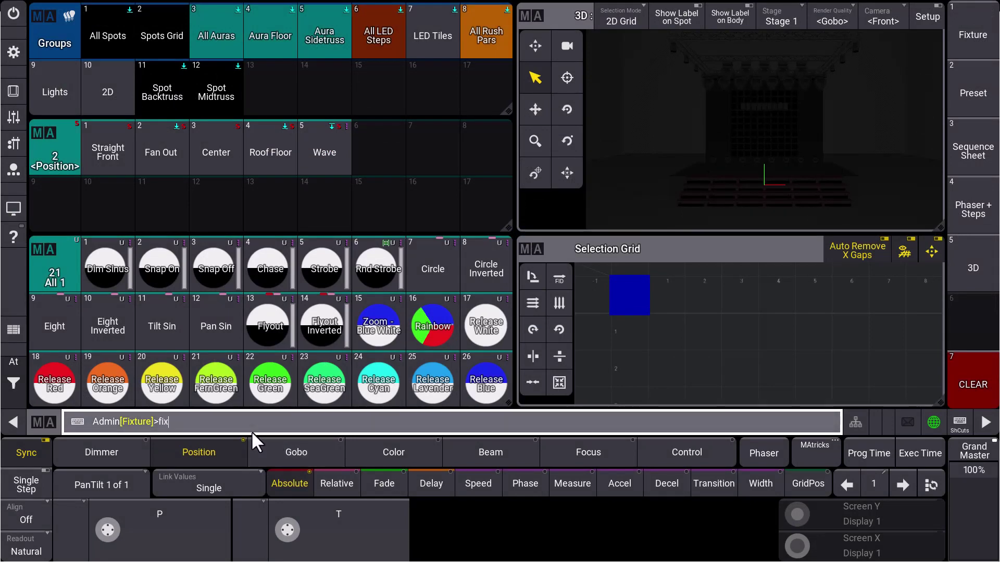
pyautogui.write('ture 301')
pyautogui.press('Return')
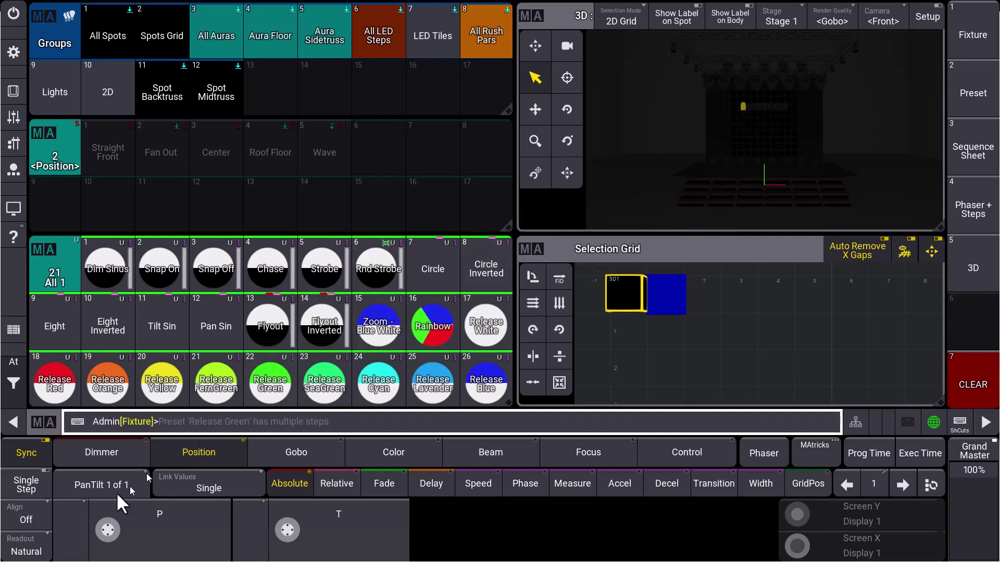
pyautogui.click(84, 457)
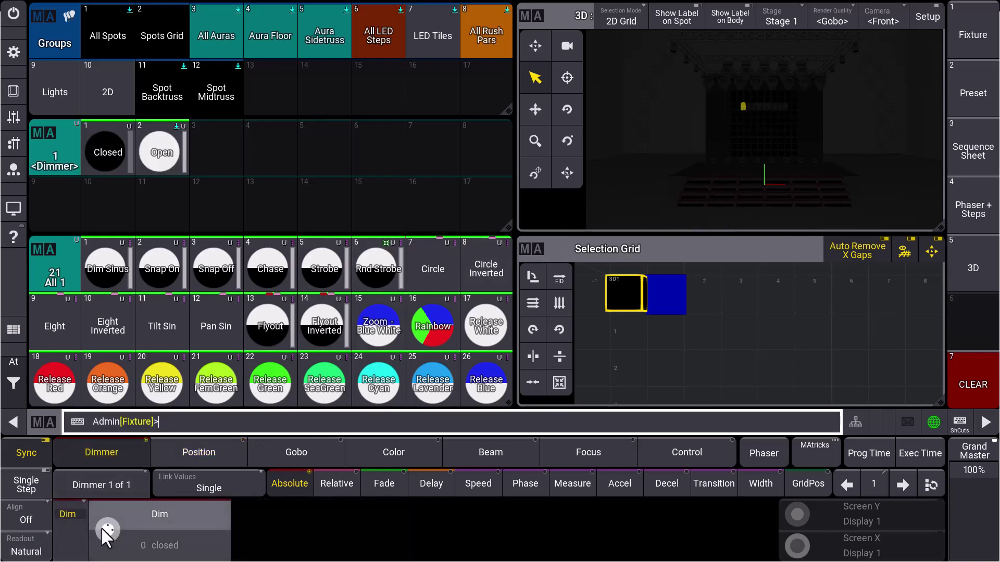
pyautogui.scroll(15, 101, 527)
pyautogui.scroll(20, 101, 527)
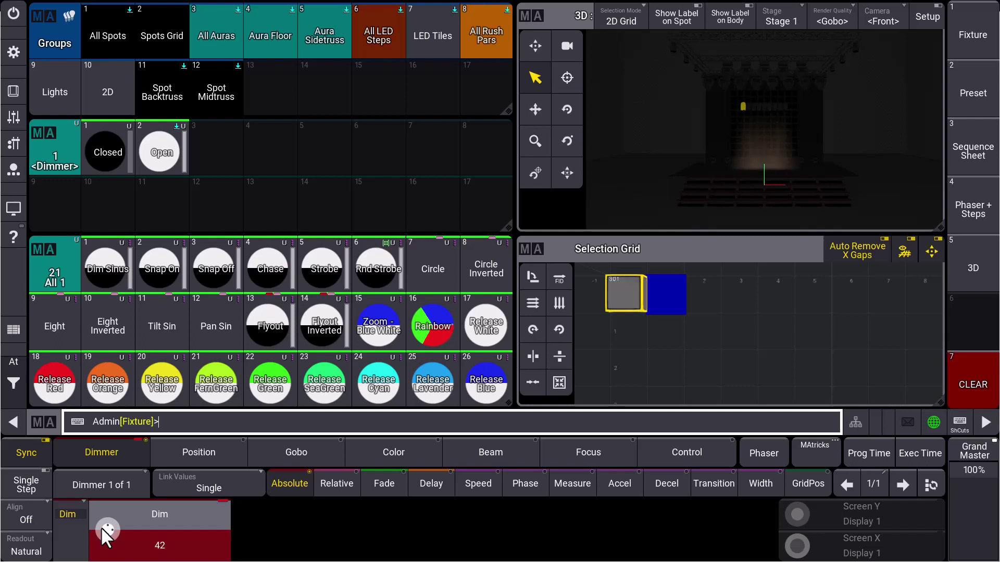
pyautogui.scroll(4, 101, 527)
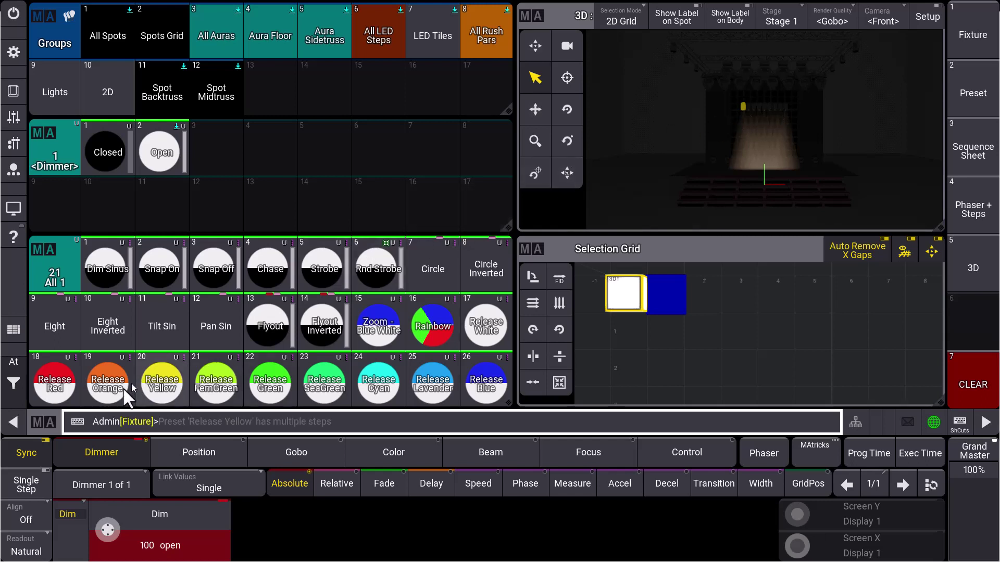
# Clear the fixture selection and the dimmer value from the programmer
pyautogui.click(20, 380)
pyautogui.click(89, 385)
pyautogui.click(90, 385)
pyautogui.click(9, 380)
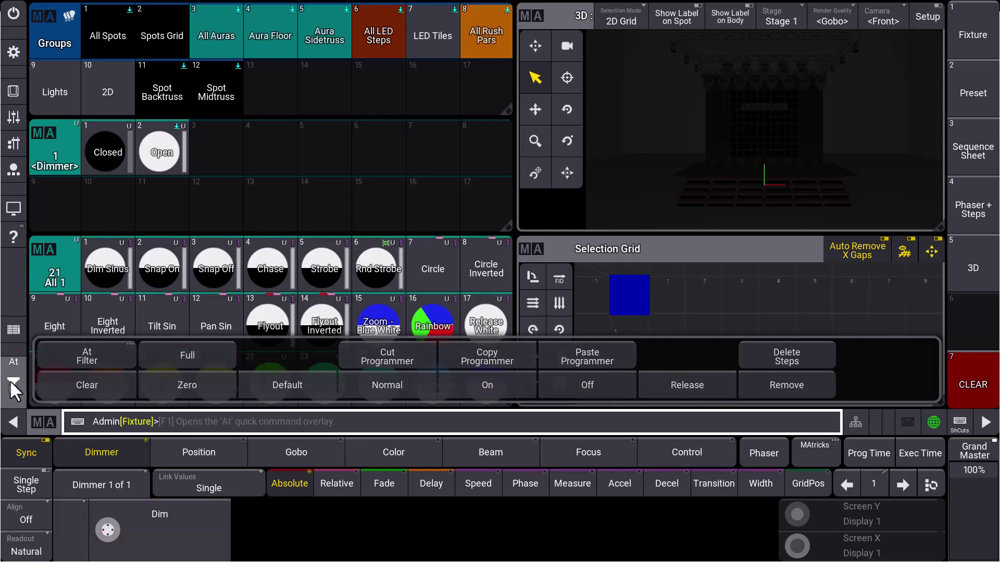
# Delete the Groups pool window and the Dimmer preset pool window from the screen
pyautogui.click(44, 13)
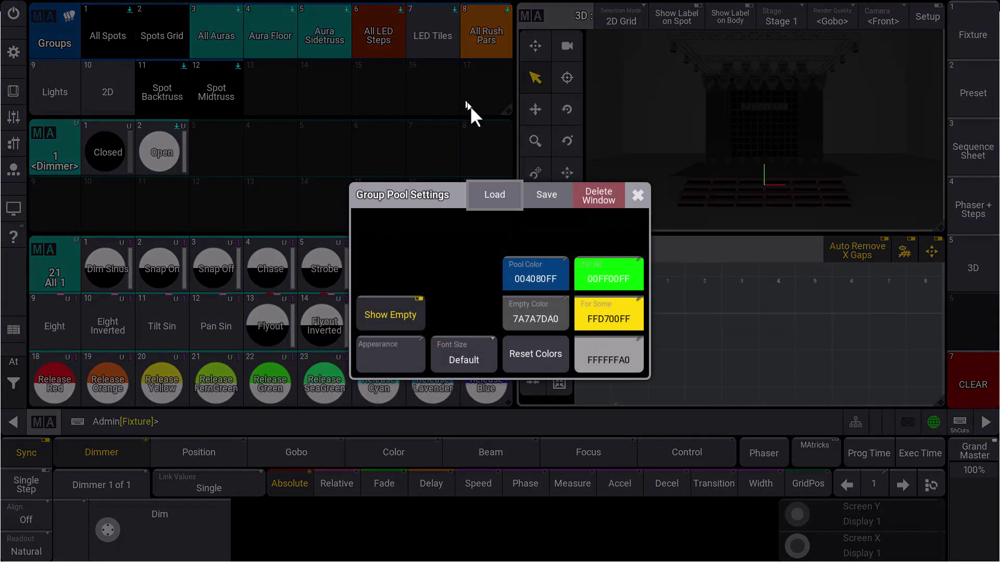
pyautogui.click(601, 193)
pyautogui.click(54, 131)
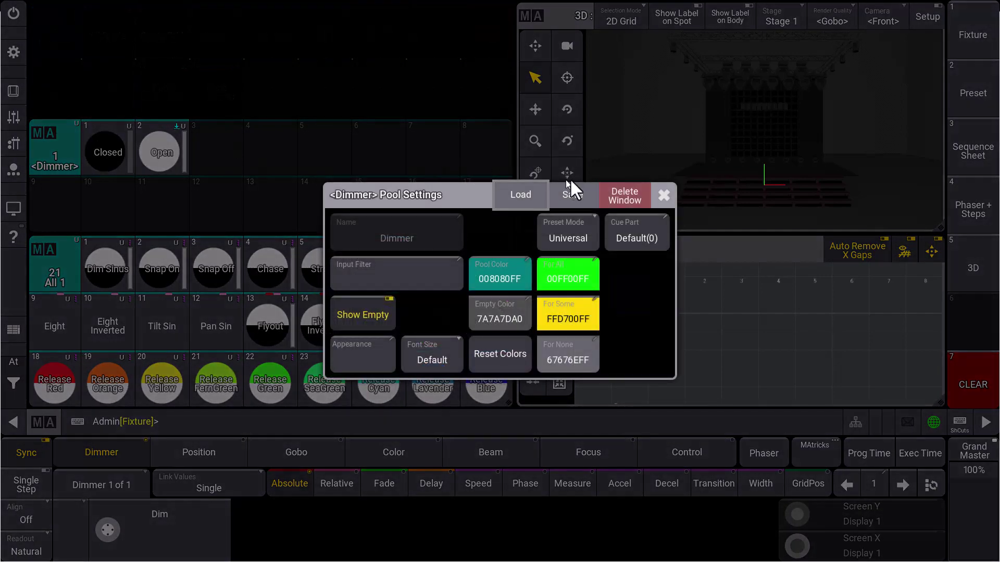
pyautogui.click(617, 193)
# Add a Fixture sheet window in the empty area above the All 1 preset pool
pyautogui.click(90, 37)
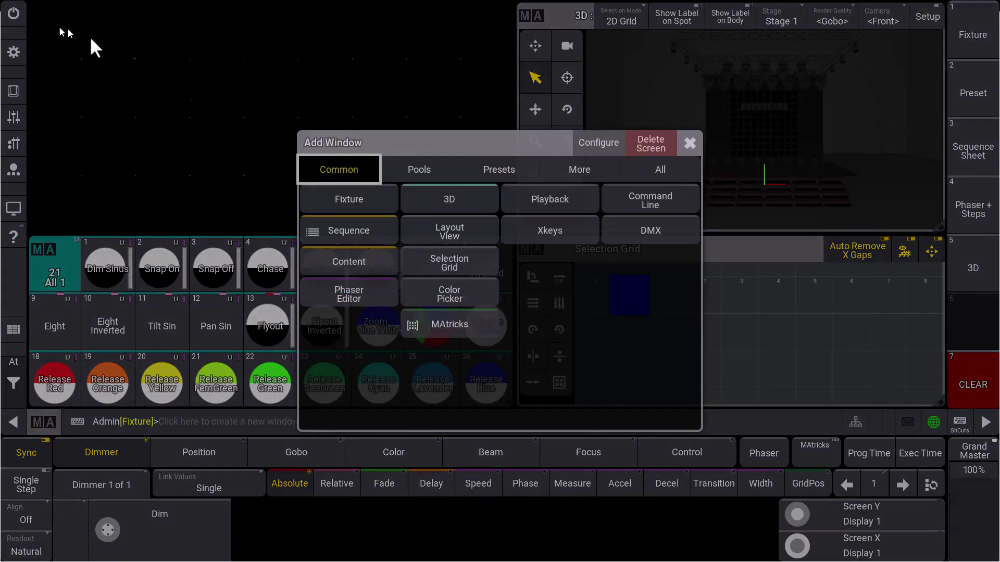
pyautogui.click(358, 198)
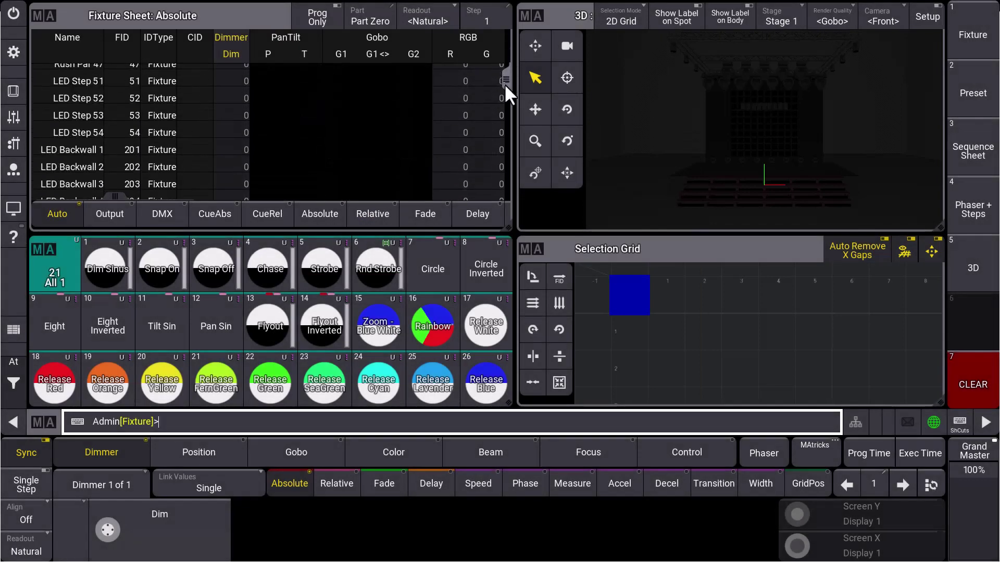
# Select Dim 1 (fixture 301) in the fixture sheet and set its dimmer to Full
pyautogui.moveTo(504, 83); pyautogui.dragTo(503, 184)
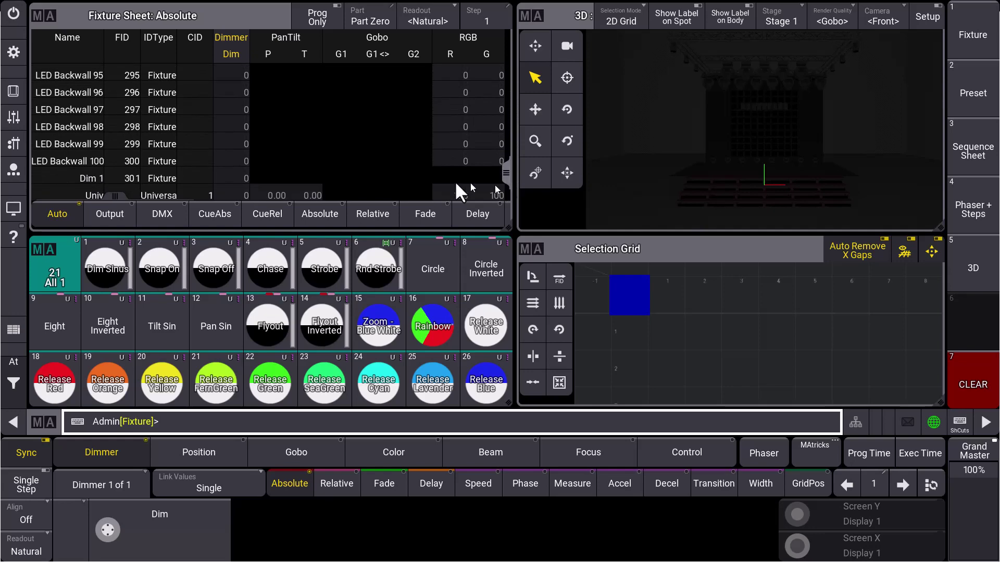
pyautogui.click(91, 175)
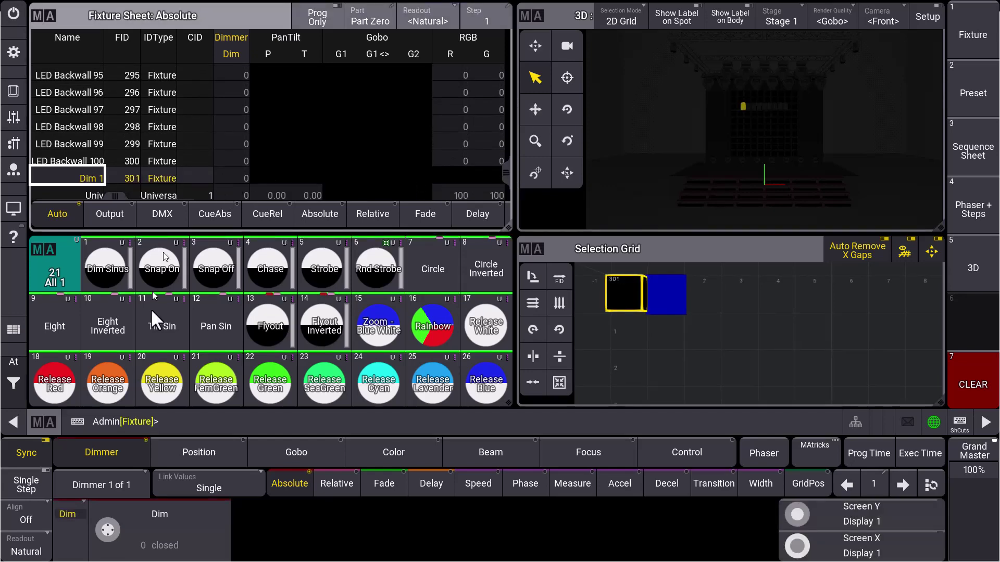
pyautogui.click(157, 531)
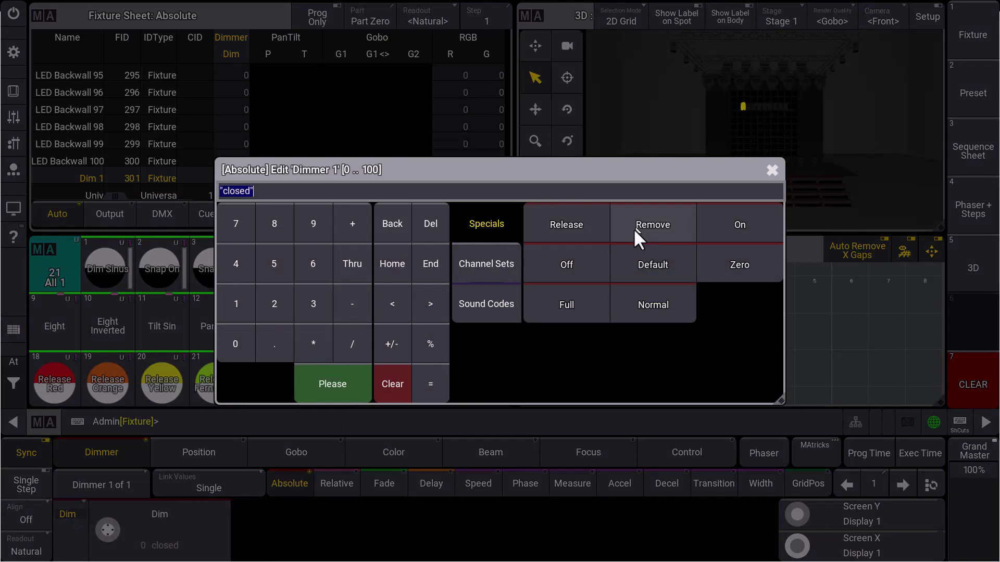
pyautogui.click(568, 295)
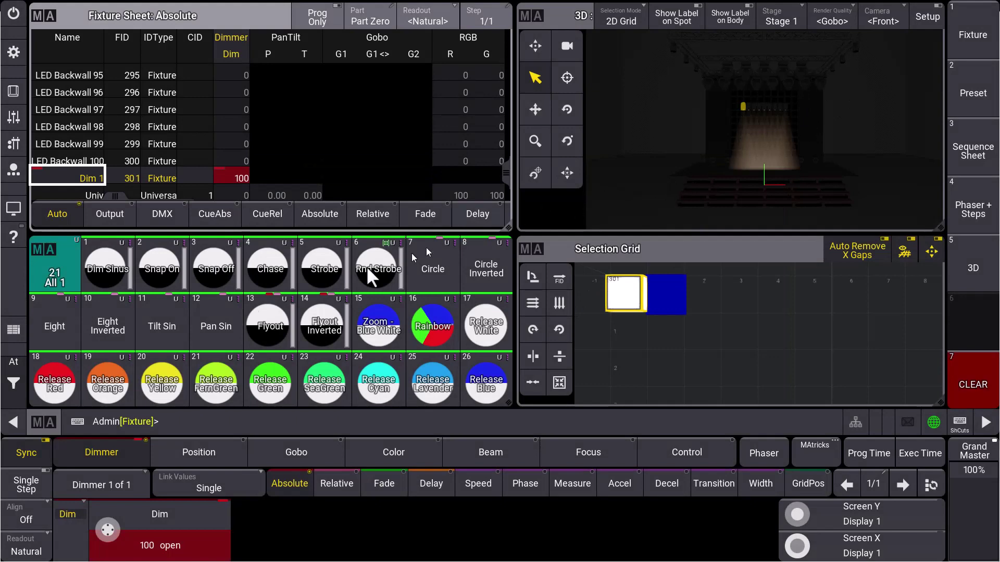
# Clear the Dim 1 selection and its dimmer value from the programmer
pyautogui.click(19, 380)
pyautogui.click(48, 384)
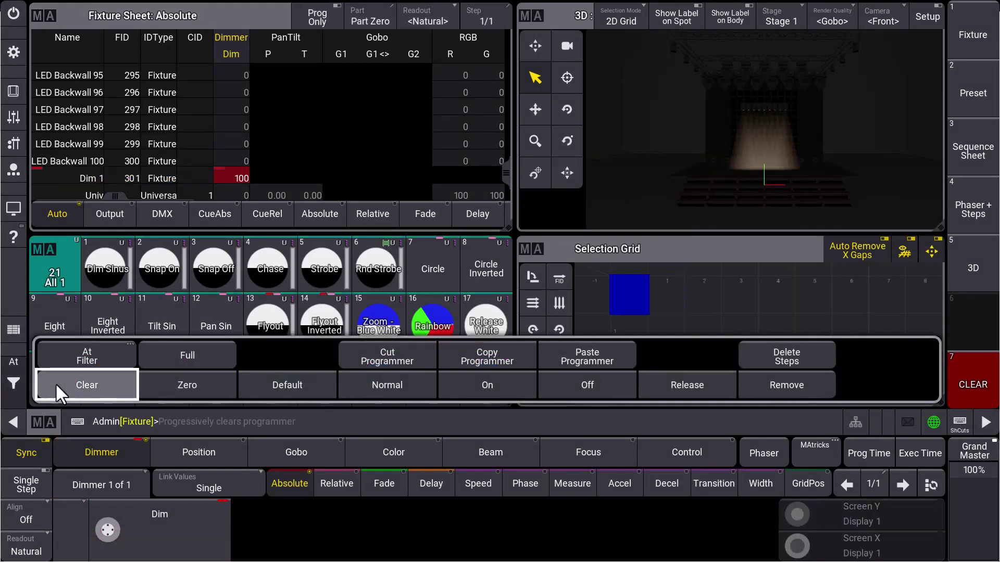
pyautogui.click(19, 381)
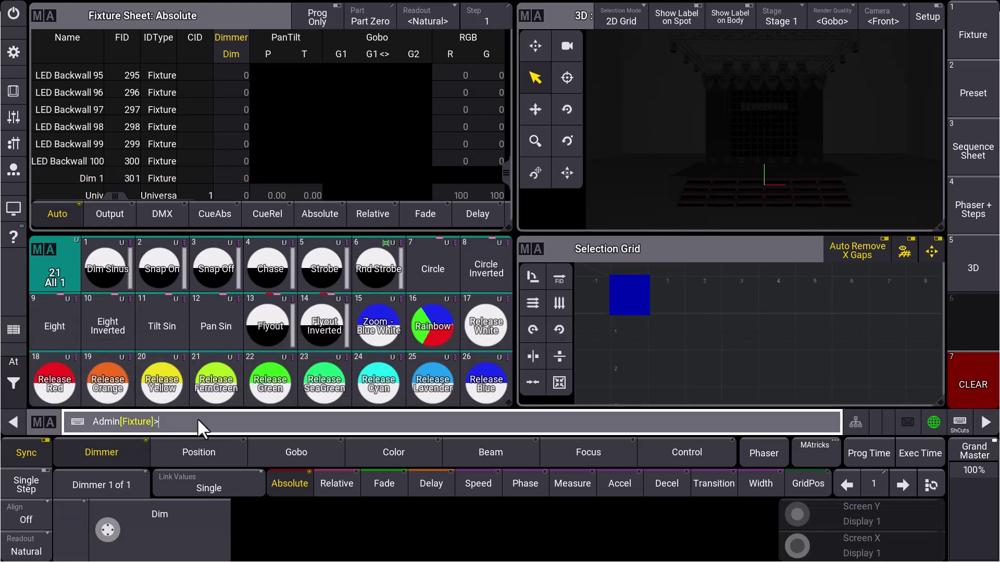
# Select only the fourth multipatch fixture of fixture 301 with the command "fixture 301 multipatch 4"
pyautogui.write('fixture 301 multipatch ')
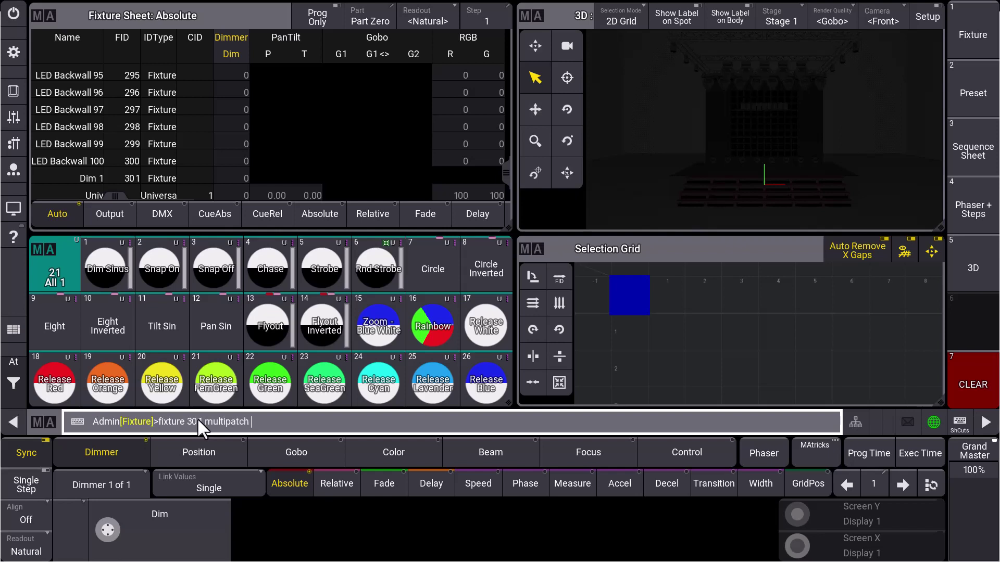
pyautogui.write('4')
pyautogui.press('Return')
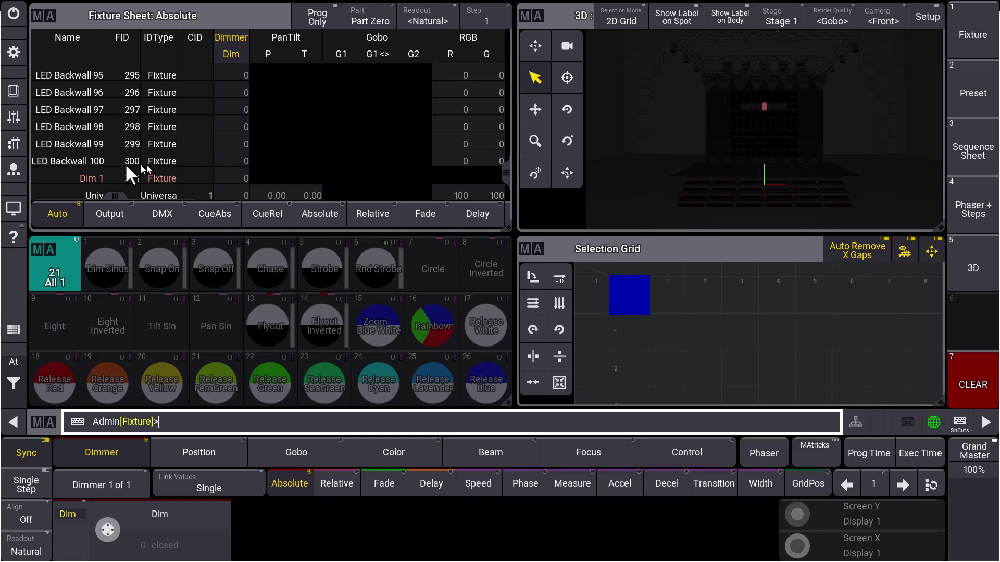
# Set the dimmer to Full with multipatch 4 of Dim 1 selected
pyautogui.click(99, 178)
pyautogui.click(154, 528)
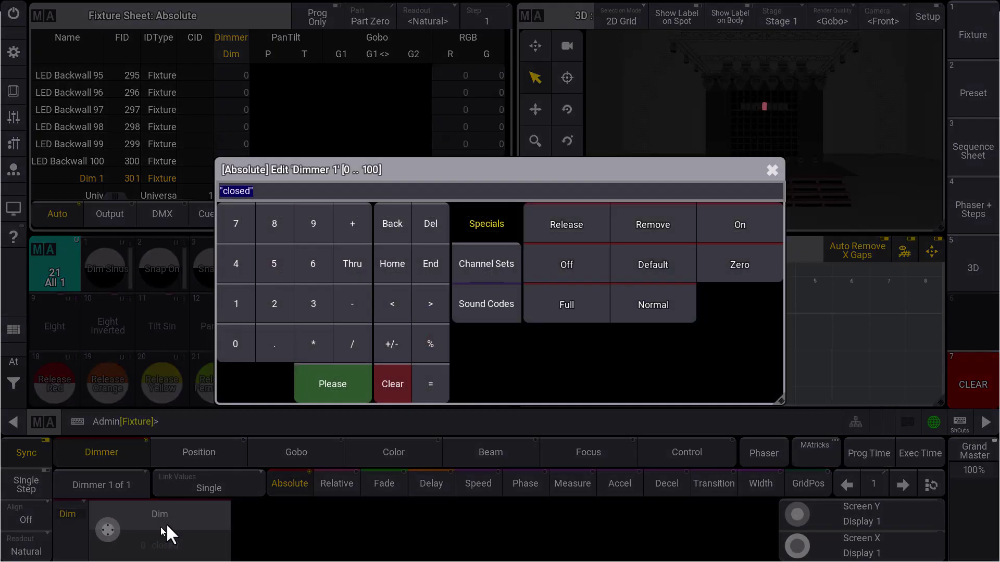
pyautogui.click(554, 306)
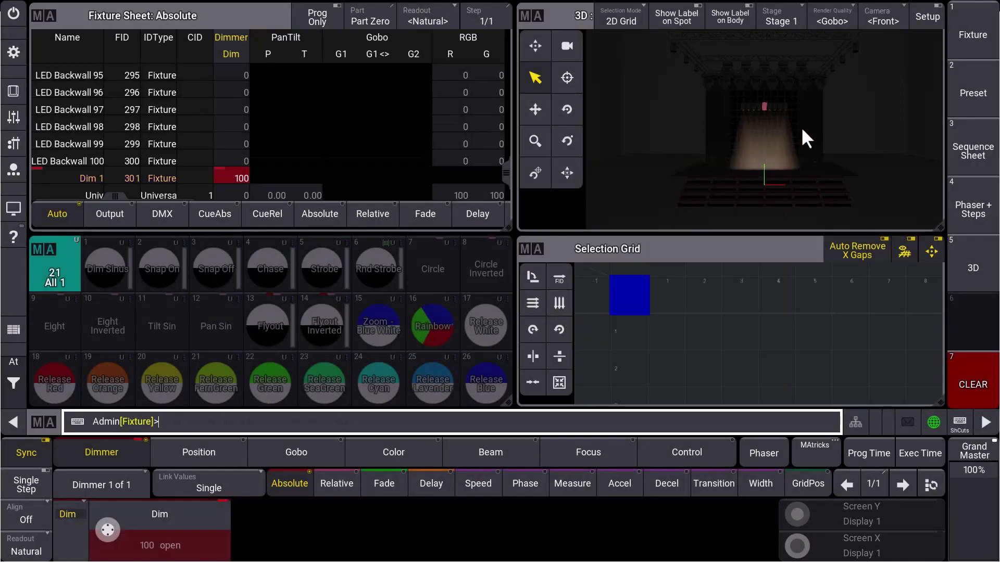